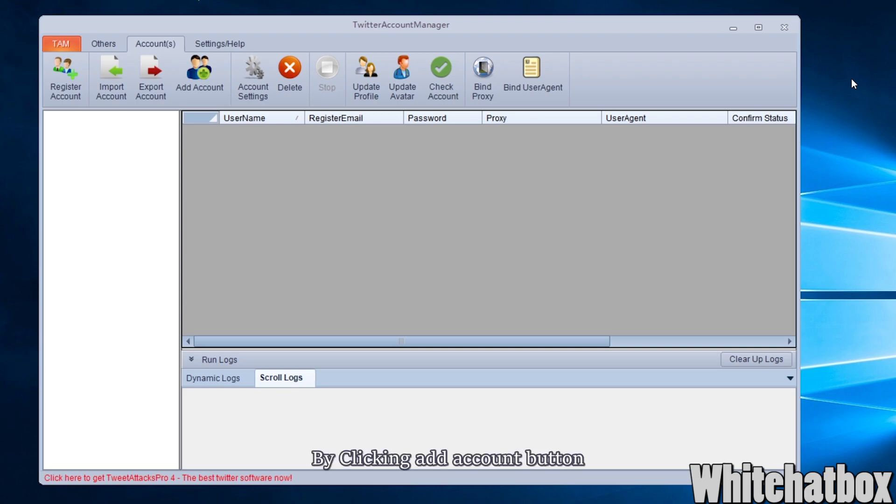
left_click(196, 84)
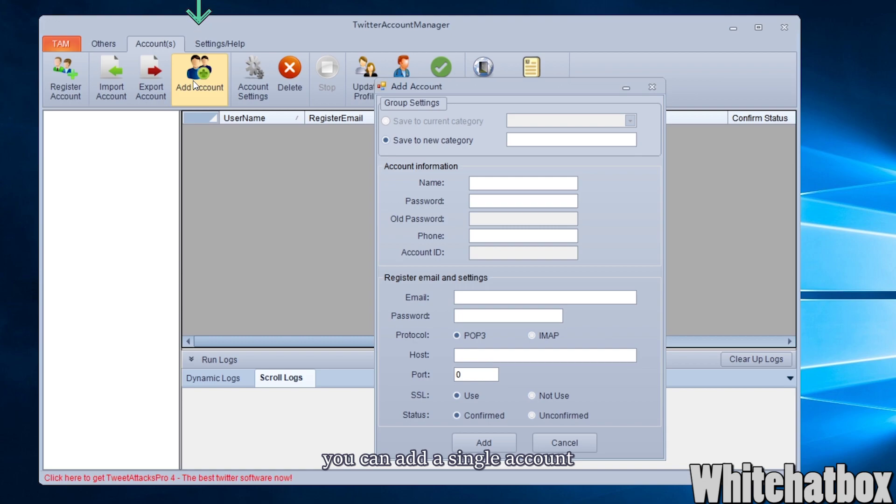
left_click(498, 188)
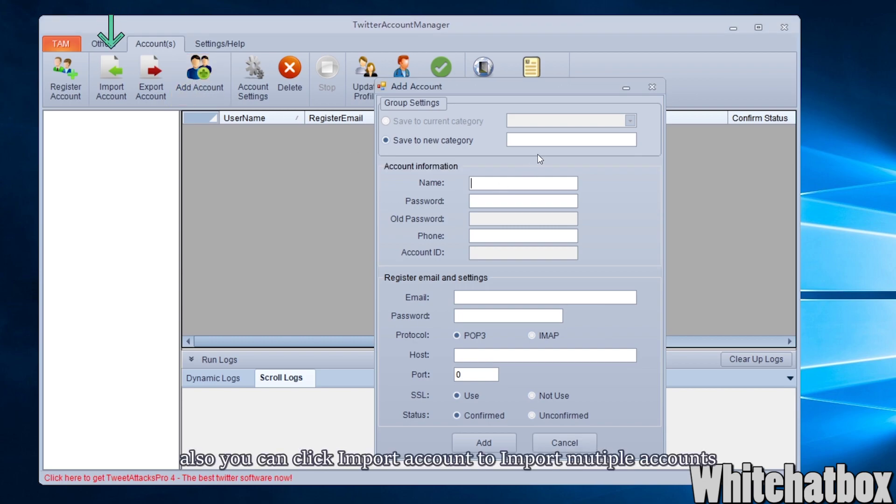
type("my acc")
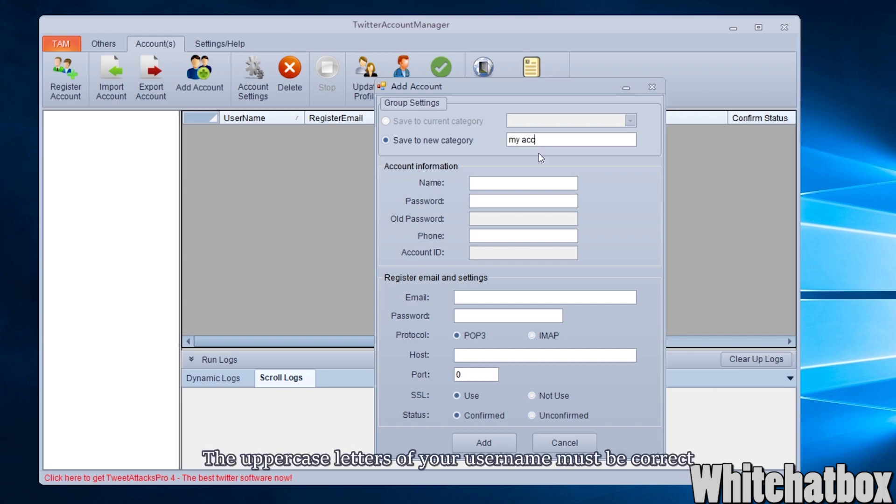
left_click(527, 183)
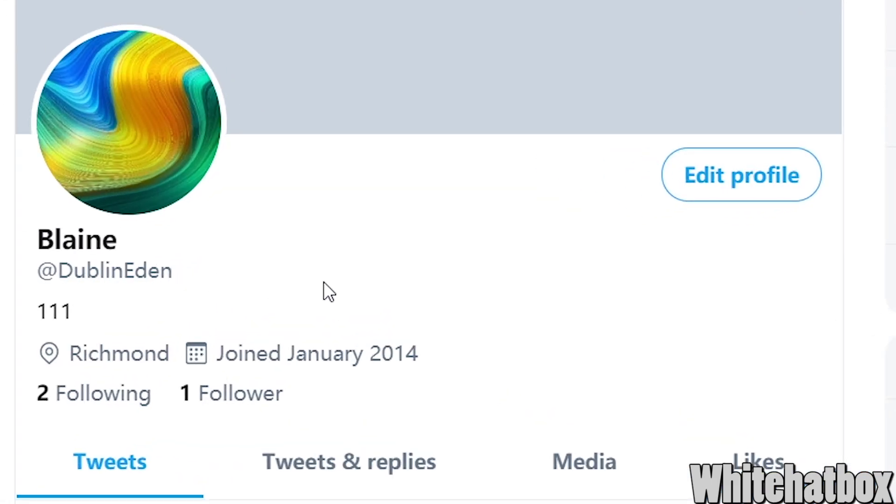
left_click_drag(188, 273, 61, 277)
key("ctrl+c")
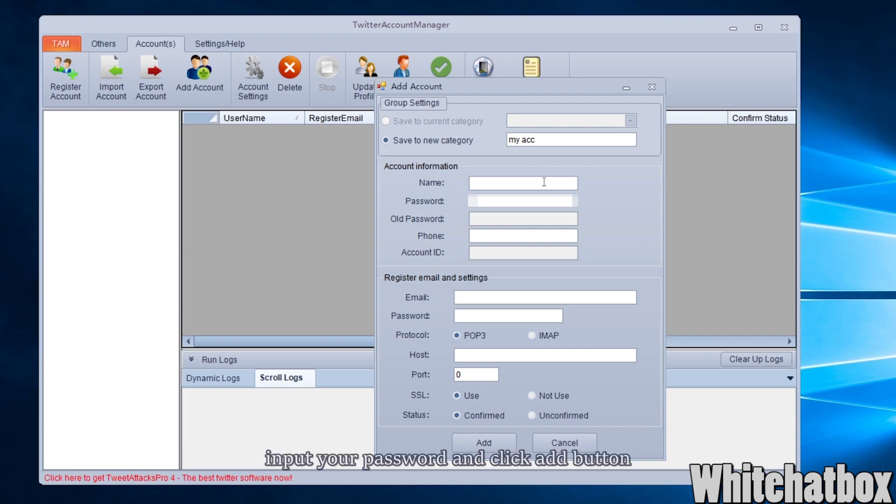
left_click(544, 182)
key("ctrl+v")
- Enter the password, add the account and accept the incomplete email settings warning
left_click(532, 200)
type("password")
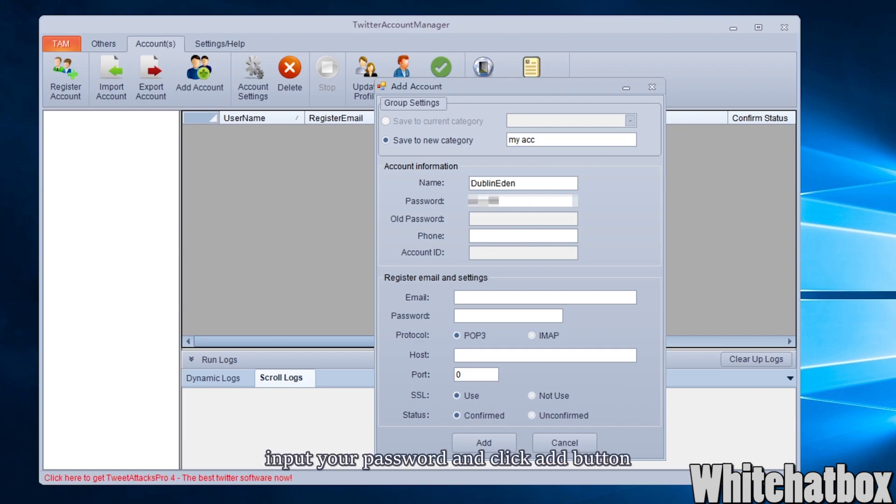
type("word")
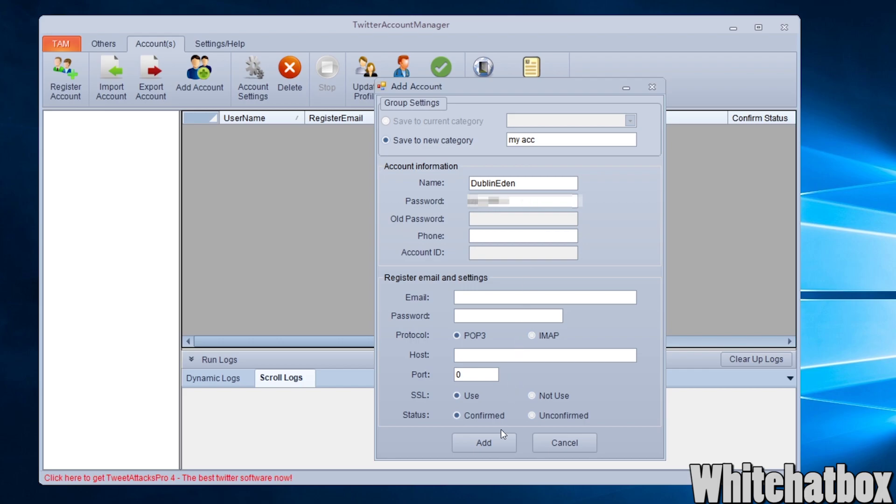
left_click(500, 441)
left_click(579, 326)
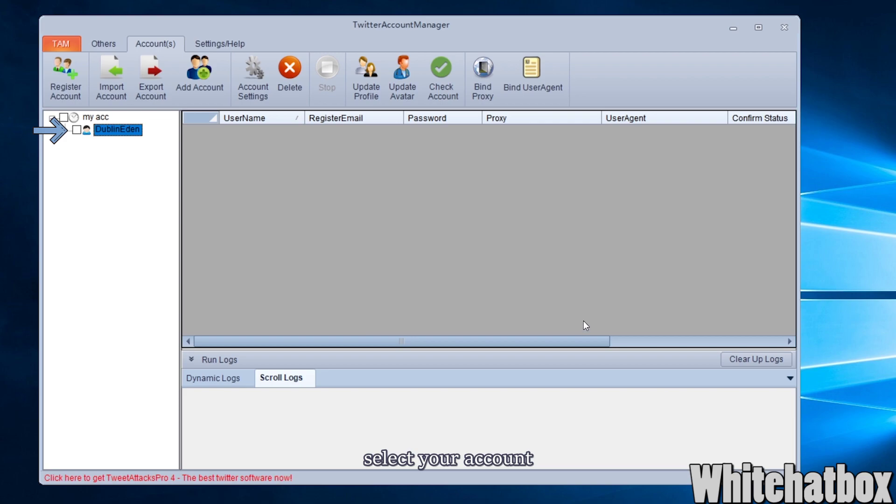
- Show DublinEden's details in the grid, review its Account Settings and cancel out unchanged
left_click(76, 129)
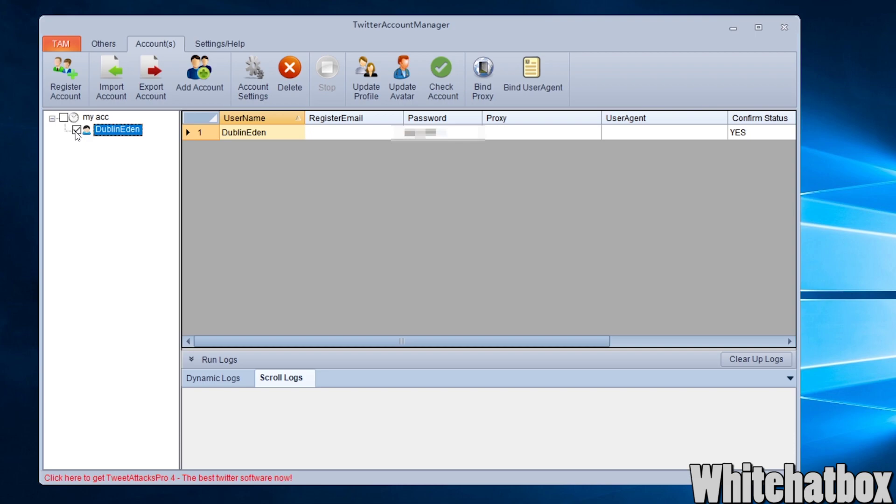
left_click(258, 96)
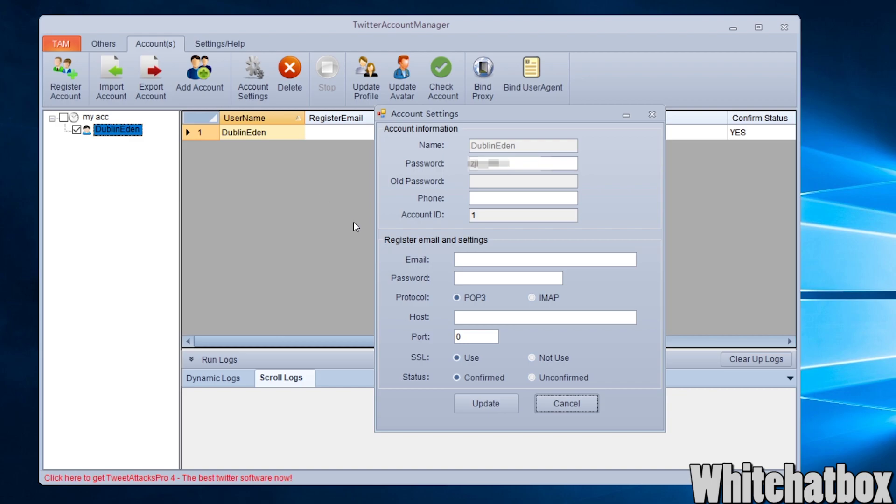
left_click(566, 404)
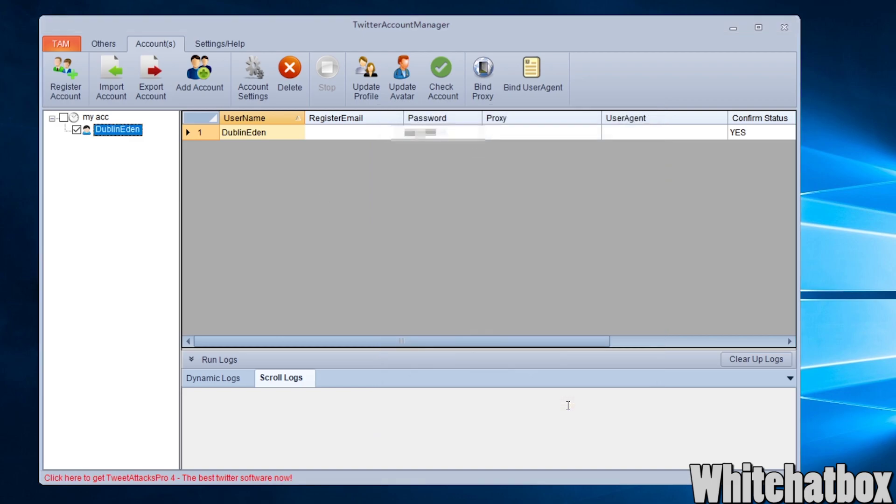
left_click(381, 94)
- Tick FullName and Location as random from TAM, tick Bio, and leave Website unticked
left_click(330, 101)
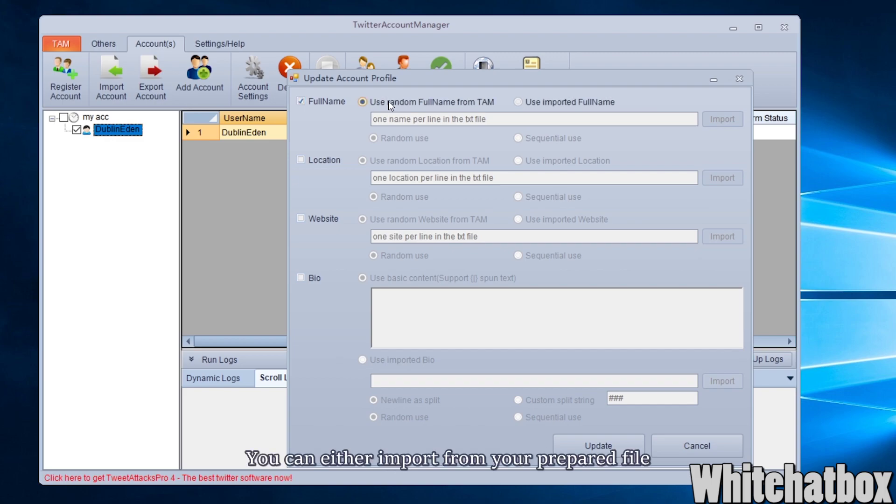
left_click(525, 102)
left_click(483, 102)
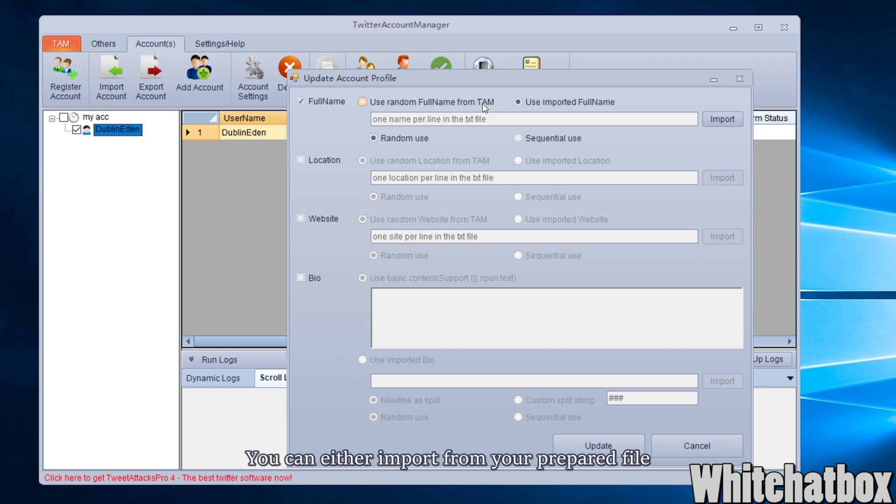
left_click(331, 159)
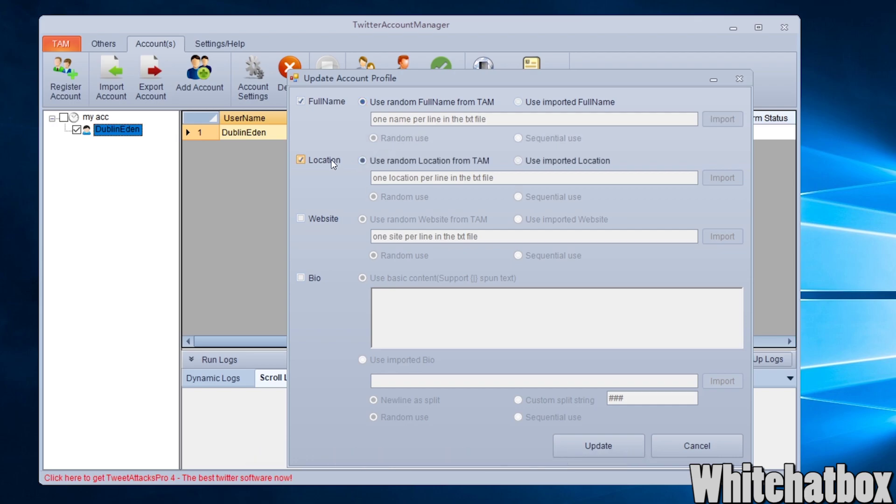
left_click(323, 221)
left_click(307, 278)
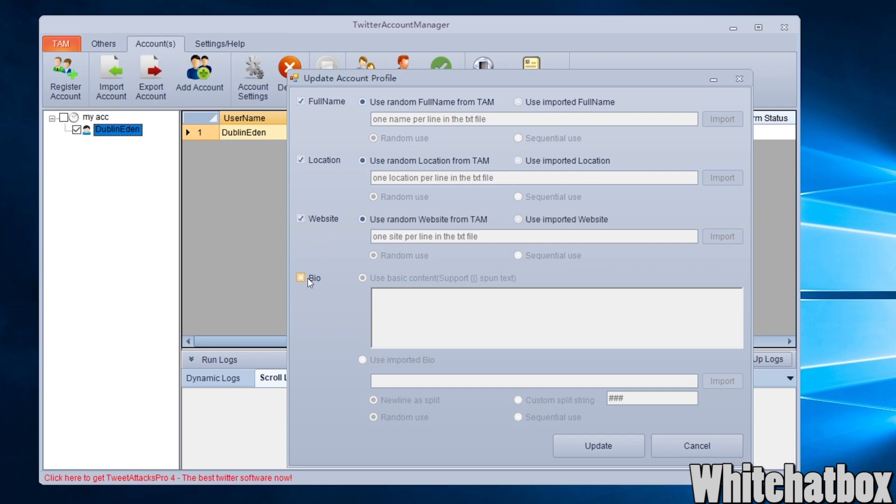
left_click(327, 217)
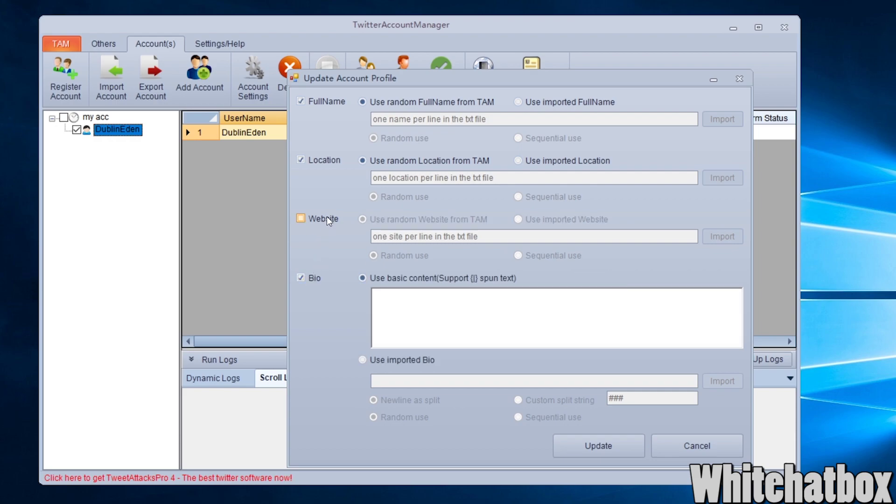
- Enter the bio 'Hey, Nice to meet you!' and start the profile update job
left_click(386, 297)
key("Caps_Lock")
type("Hey, Nice to meet yo")
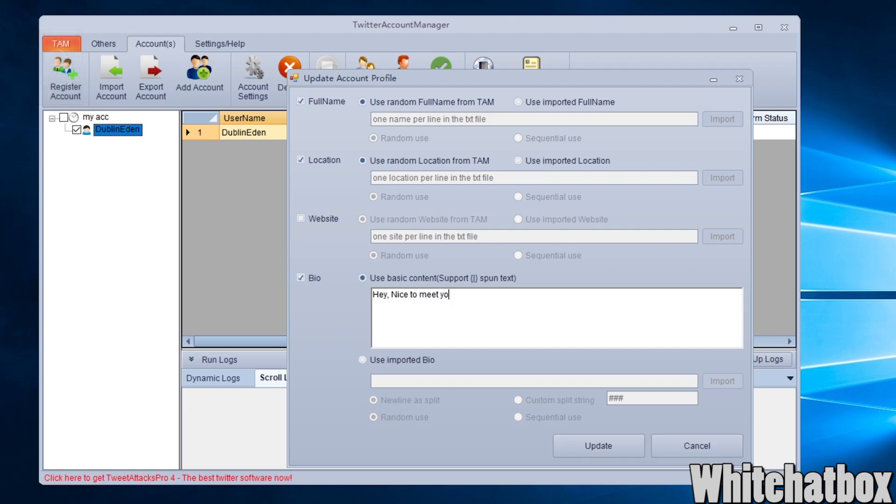
type("u!")
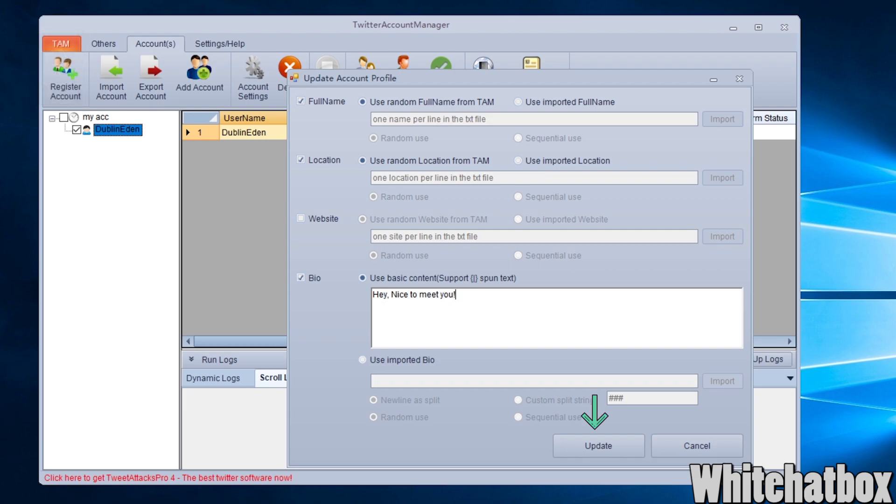
left_click(601, 448)
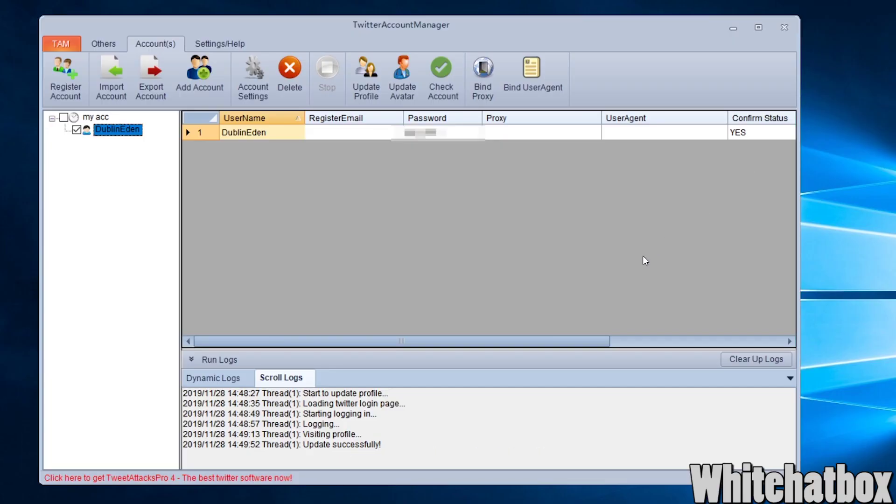
- Clear the run log after DublinEden's update is reported successful
left_click(747, 358)
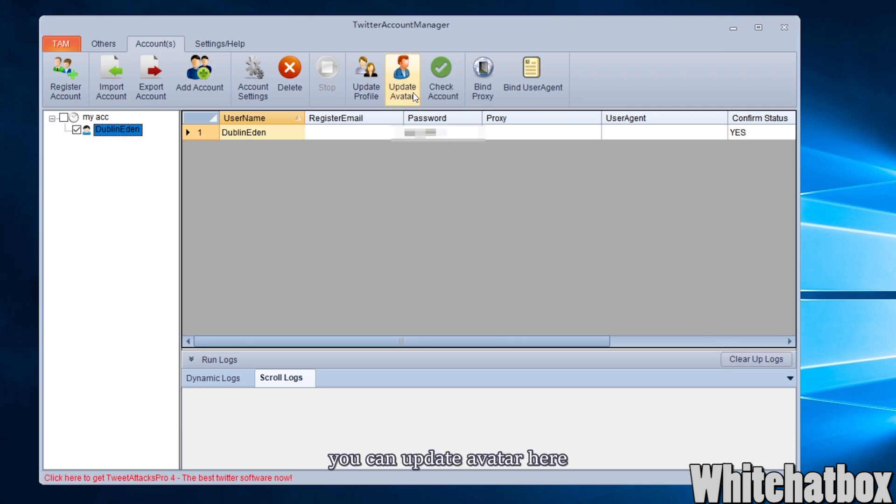
- Tick Update Avatar to reveal the Random option, then cancel without updating
left_click(403, 81)
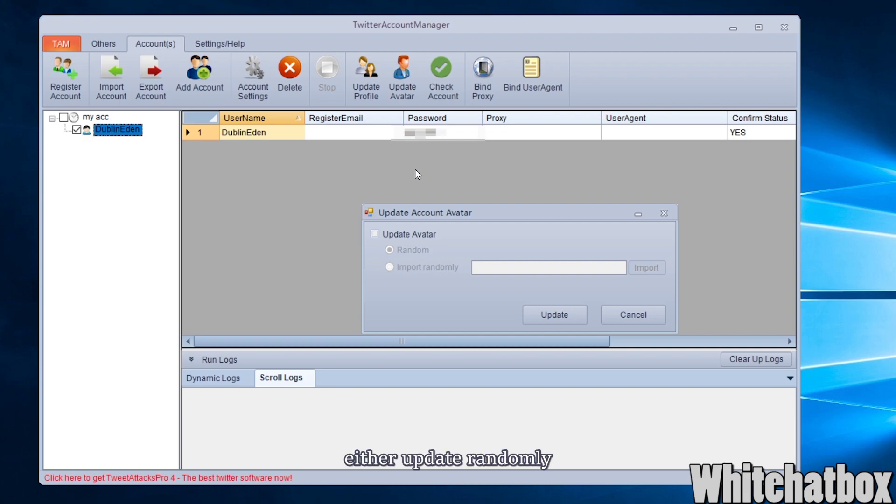
left_click(408, 237)
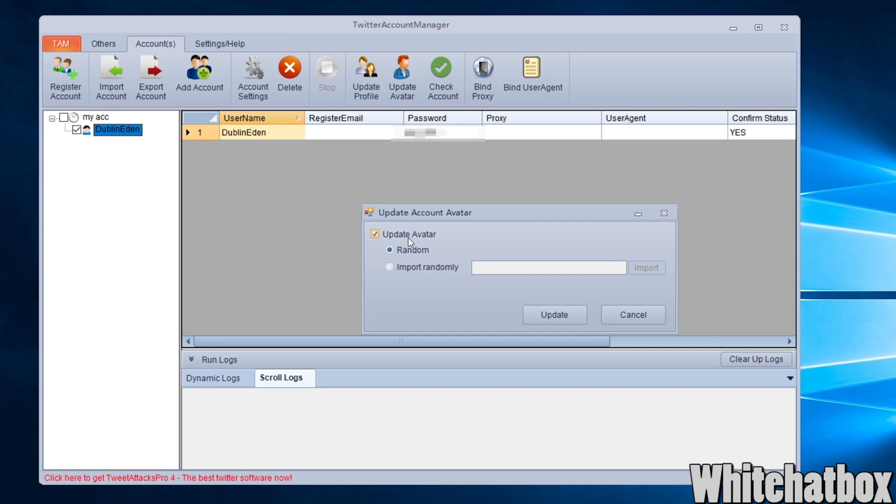
left_click(641, 312)
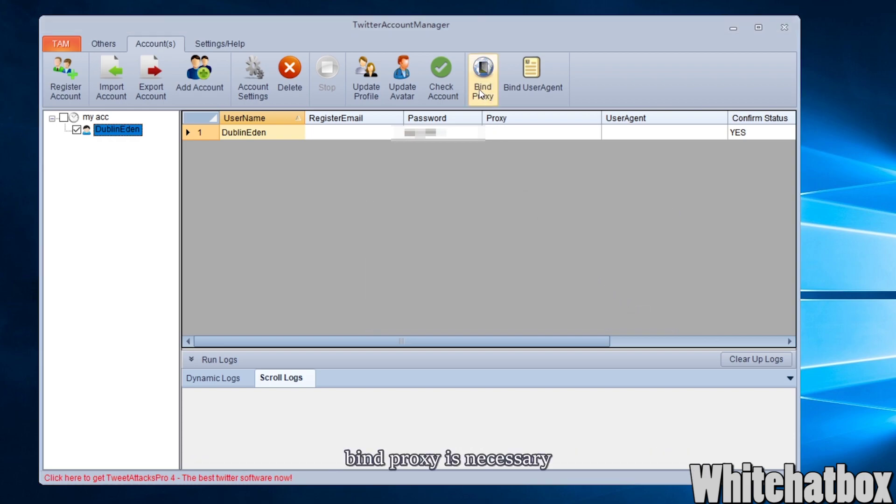
left_click(482, 73)
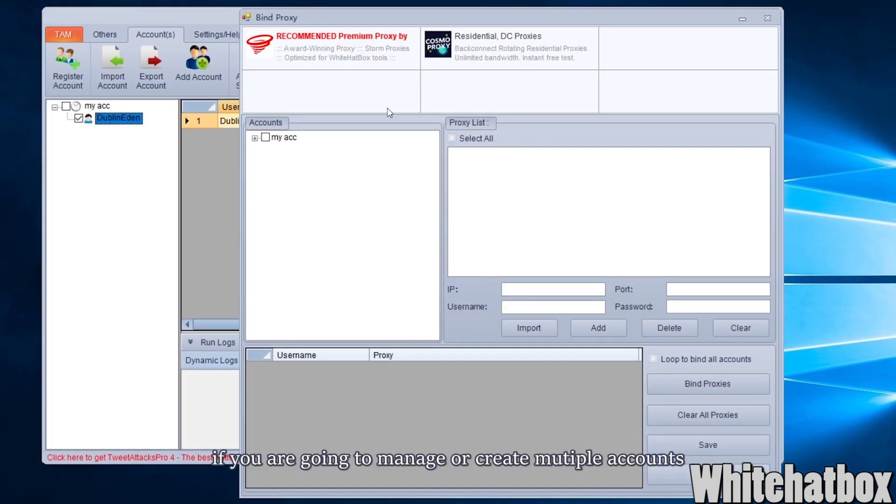
left_click(255, 138)
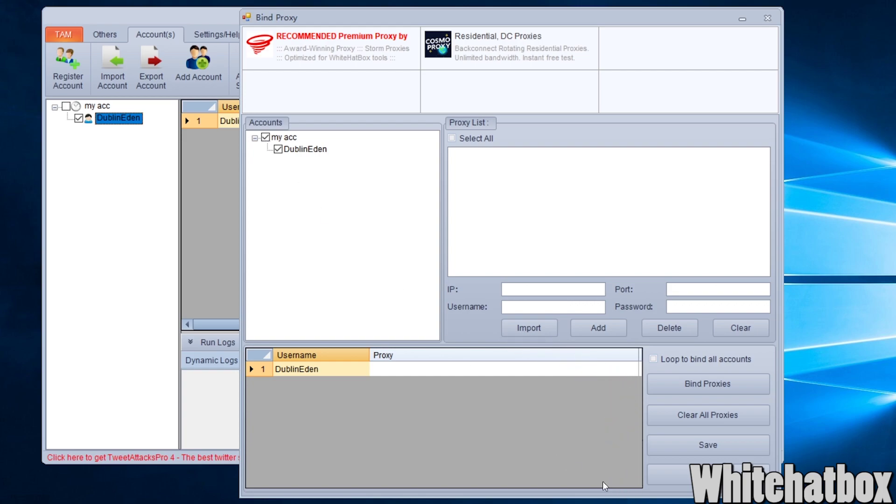
left_click(672, 474)
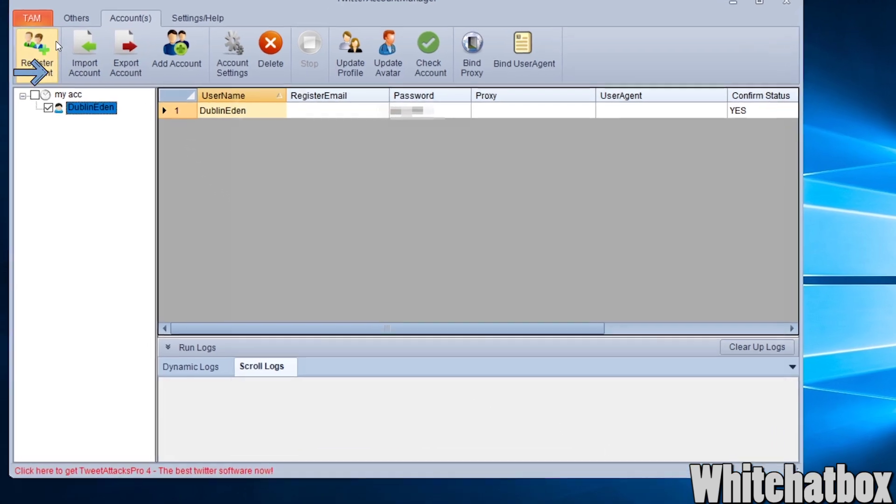
- Open Account Register and import one email from Hotmail.txt into the Emails list
left_click(68, 63)
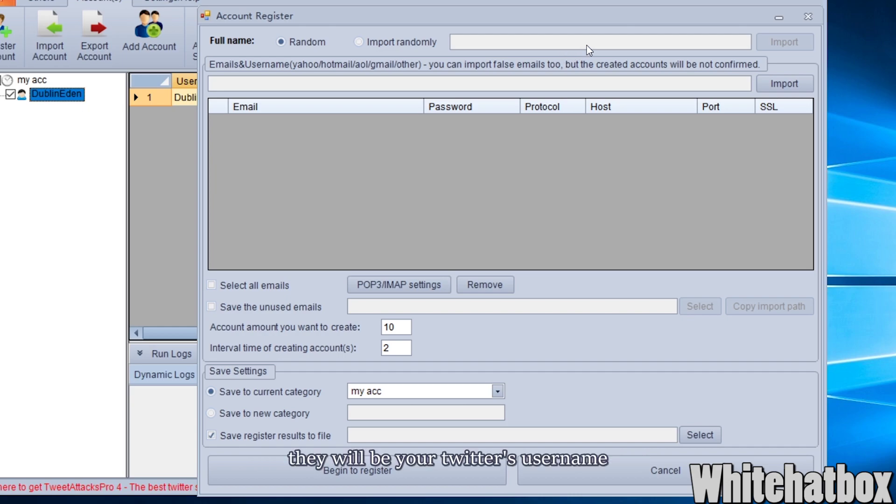
left_click(784, 84)
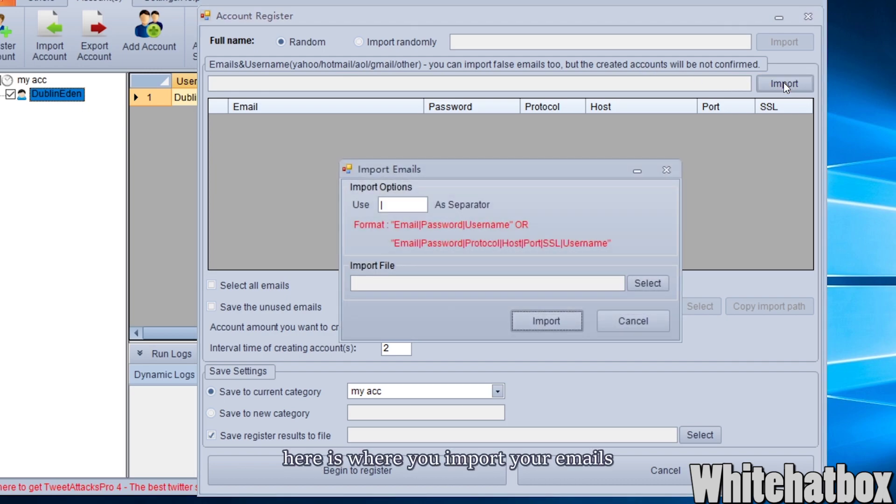
left_click_drag(413, 204, 374, 210)
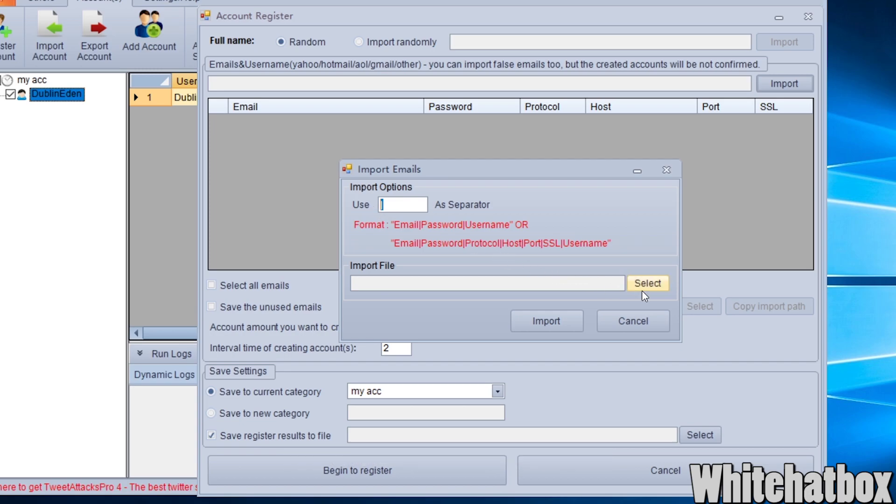
left_click(564, 322)
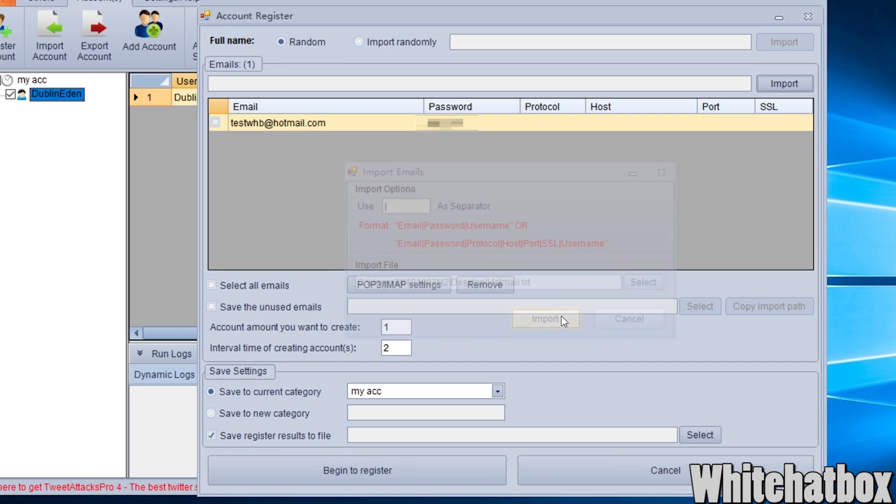
- Set all imported emails to Hotmail over IMAP with SSL on port 993 and save the settings
left_click(215, 122)
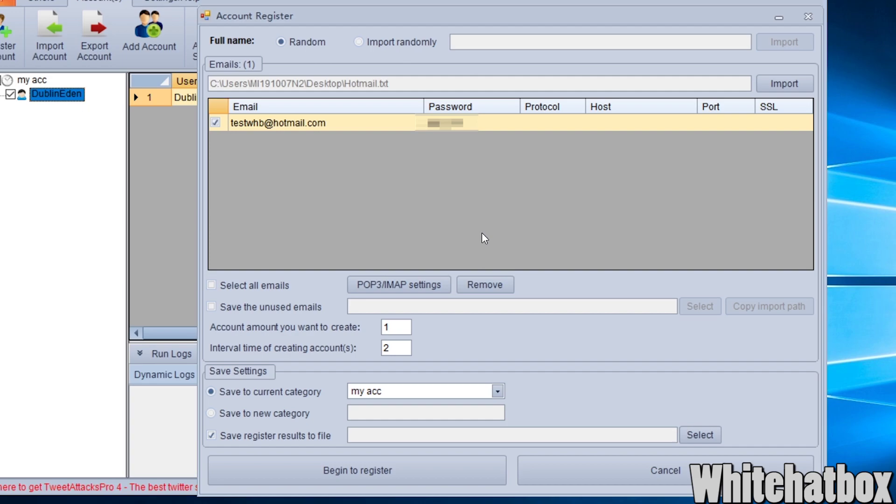
left_click(275, 286)
left_click(421, 280)
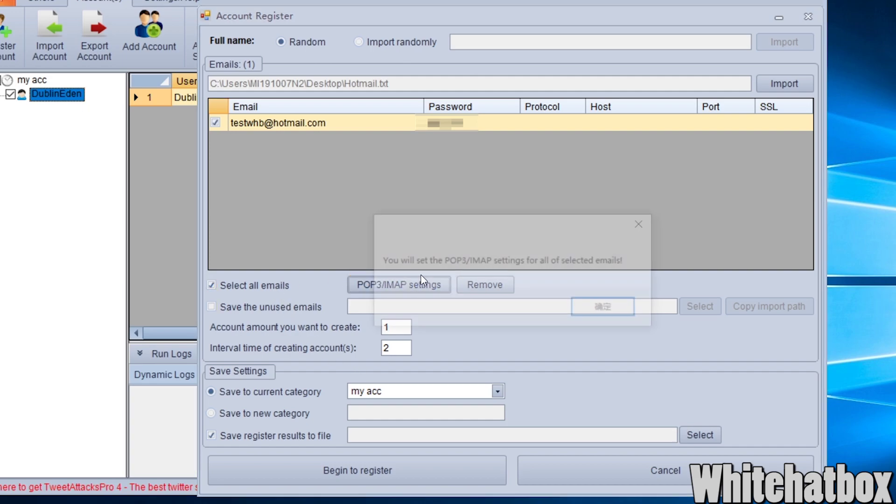
left_click(625, 309)
left_click(560, 200)
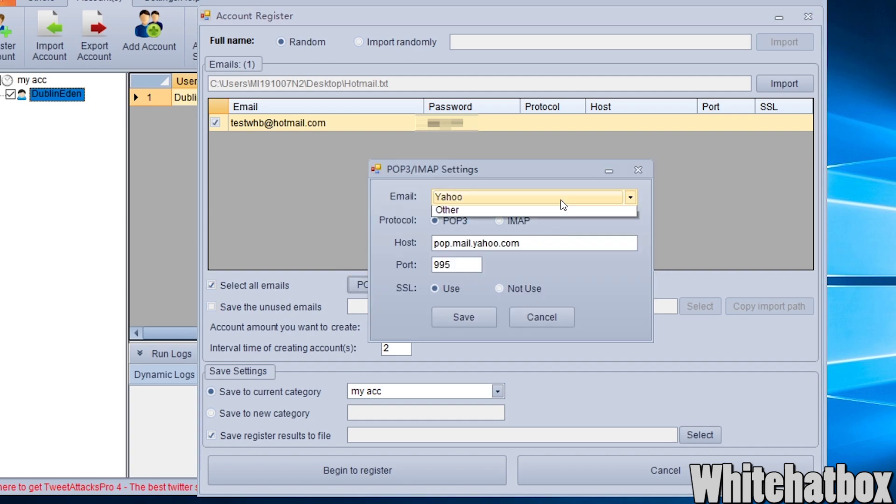
left_click(542, 224)
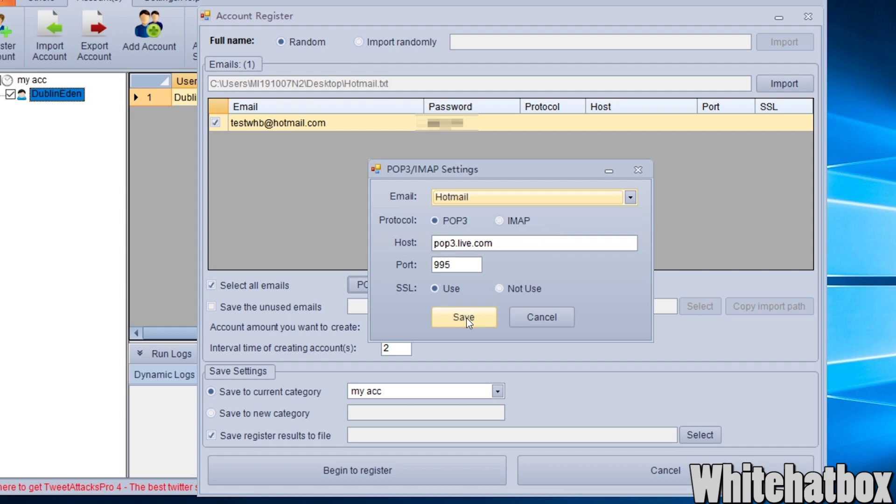
left_click(499, 220)
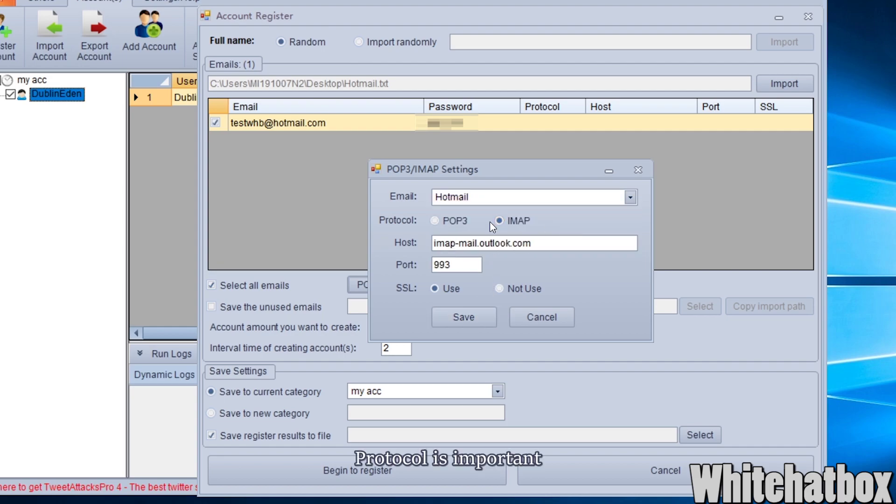
left_click(463, 203)
left_click(451, 221)
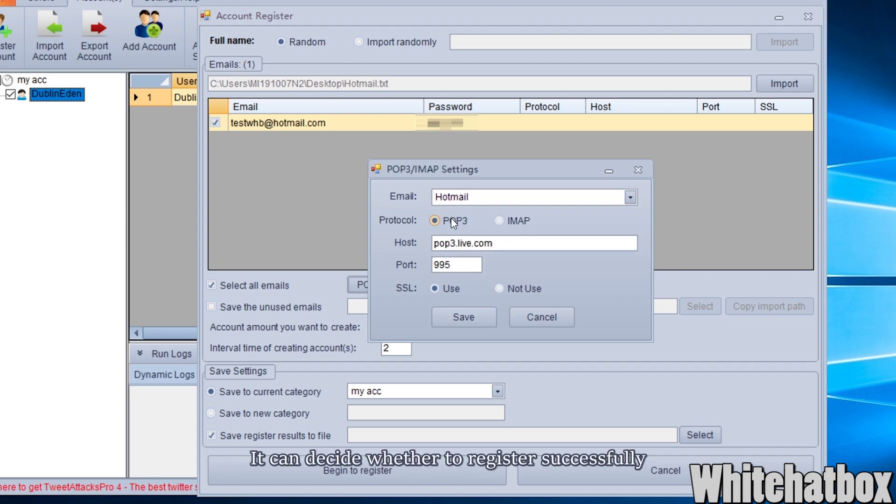
left_click(515, 225)
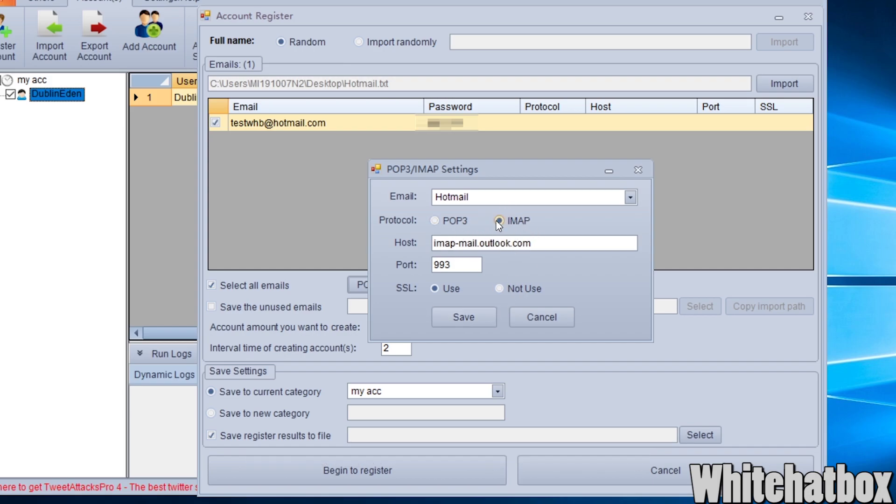
left_click(469, 316)
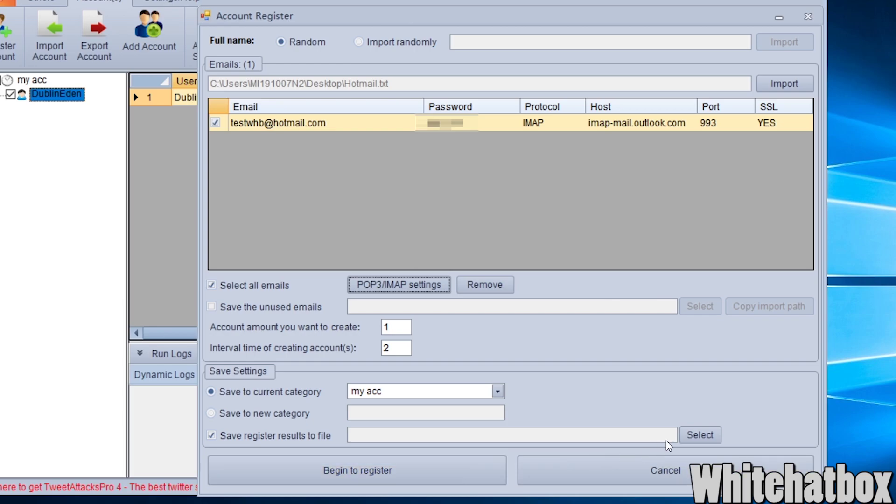
- Choose D:\Test\acc.csv for registration results and start registering the account
left_click(700, 435)
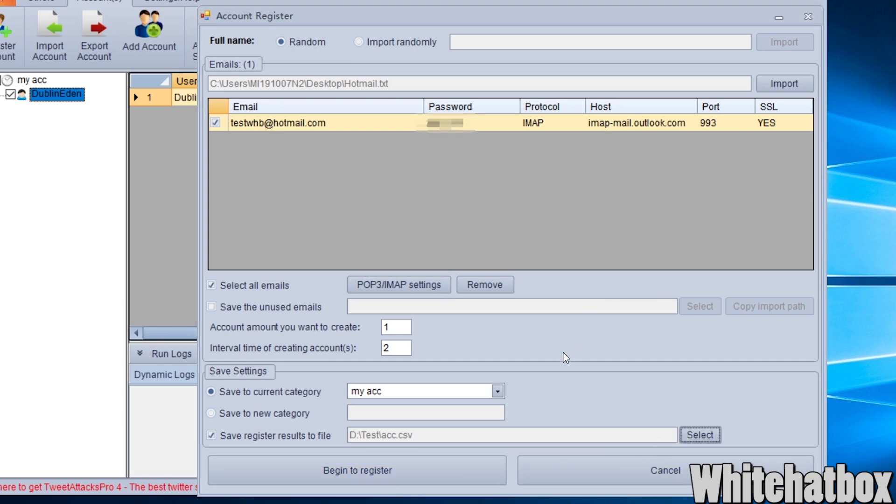
left_click(463, 473)
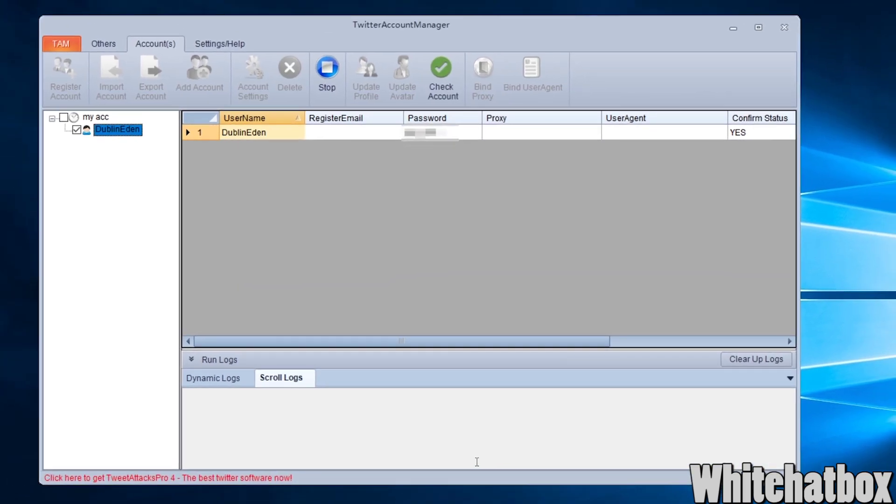